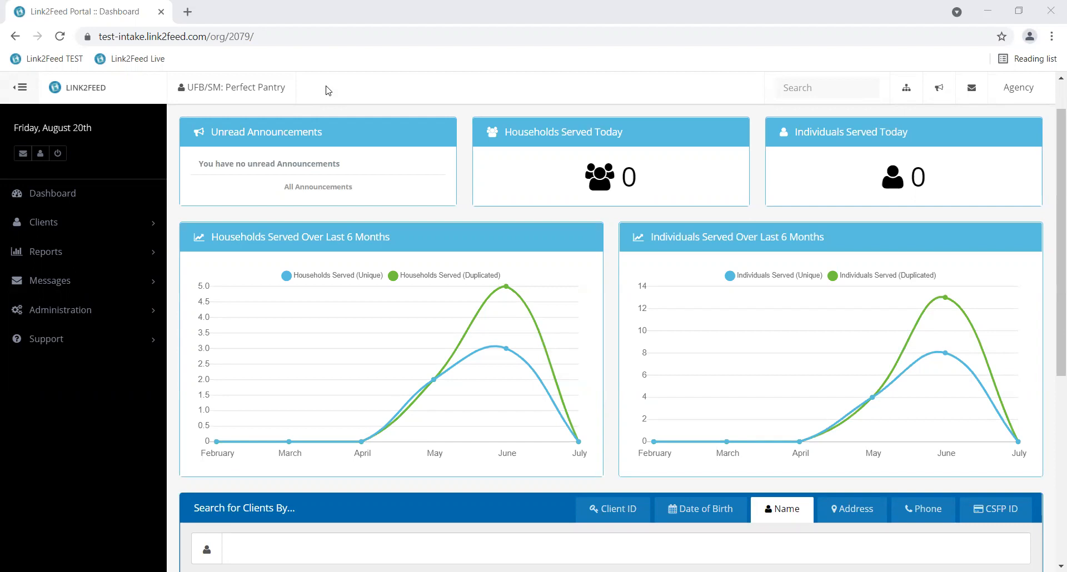
Step: Search for the client by last name and open the matching client record
scroll(191, 209, down, 4)
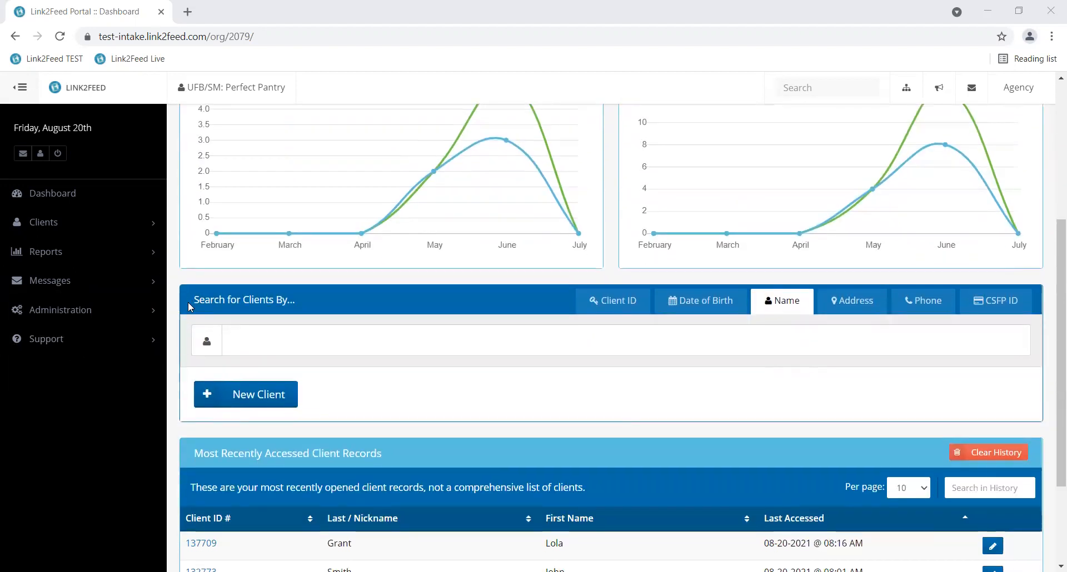
scroll(188, 301, up, 1)
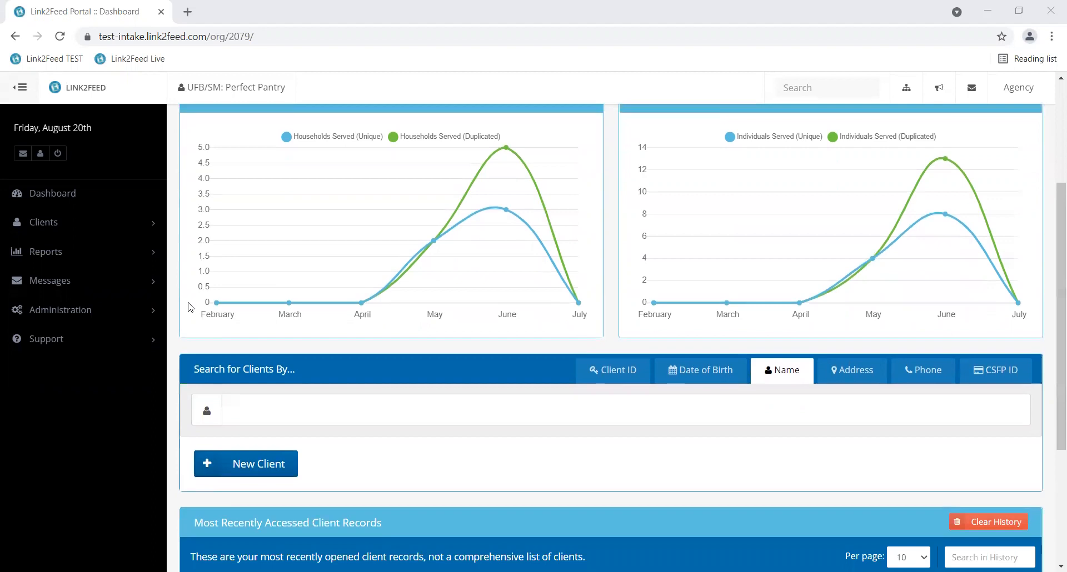
click(262, 406)
text(washington)
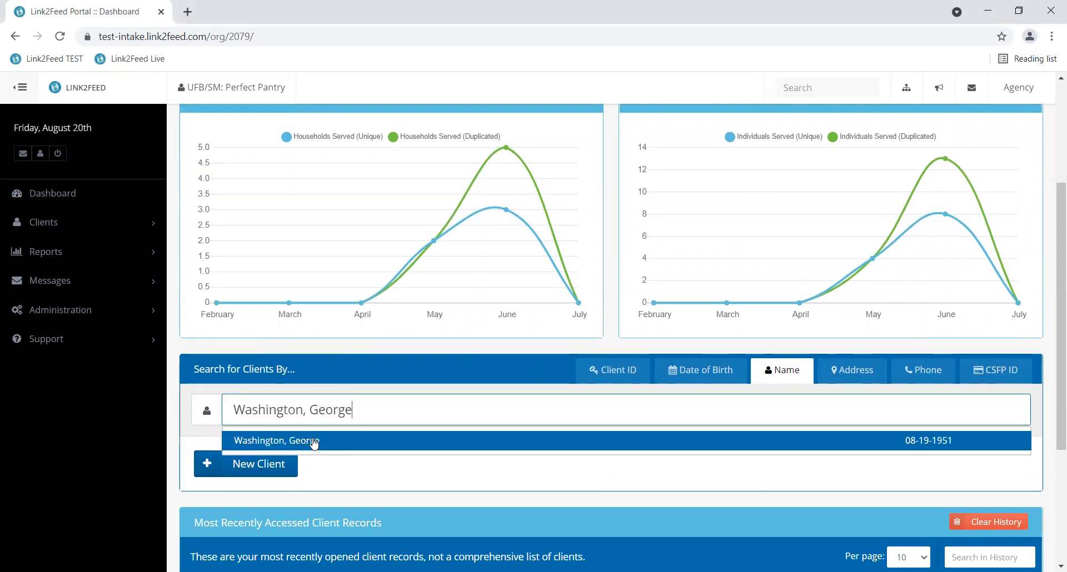
click(290, 442)
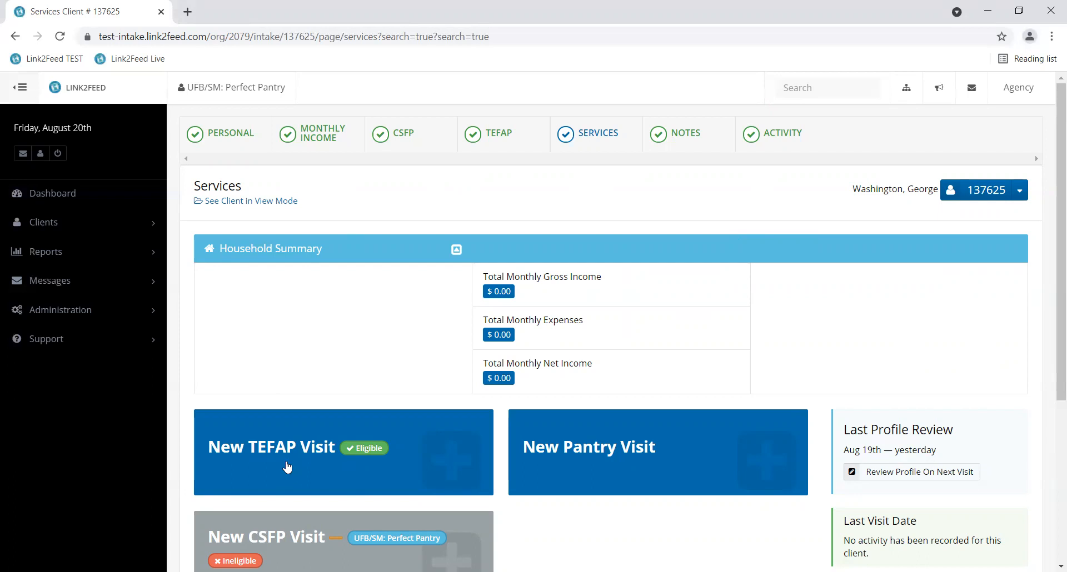
Step: Check the visit types offered under the client's services and open the client's CSFP information
scroll(287, 468, down, 3)
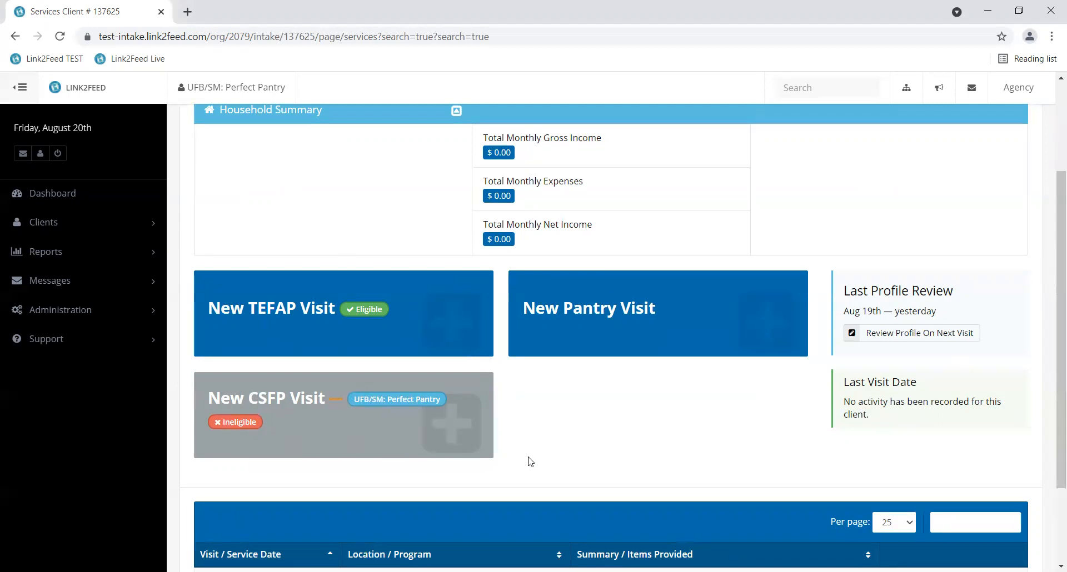
scroll(493, 452, up, 2)
scroll(493, 452, up, 2)
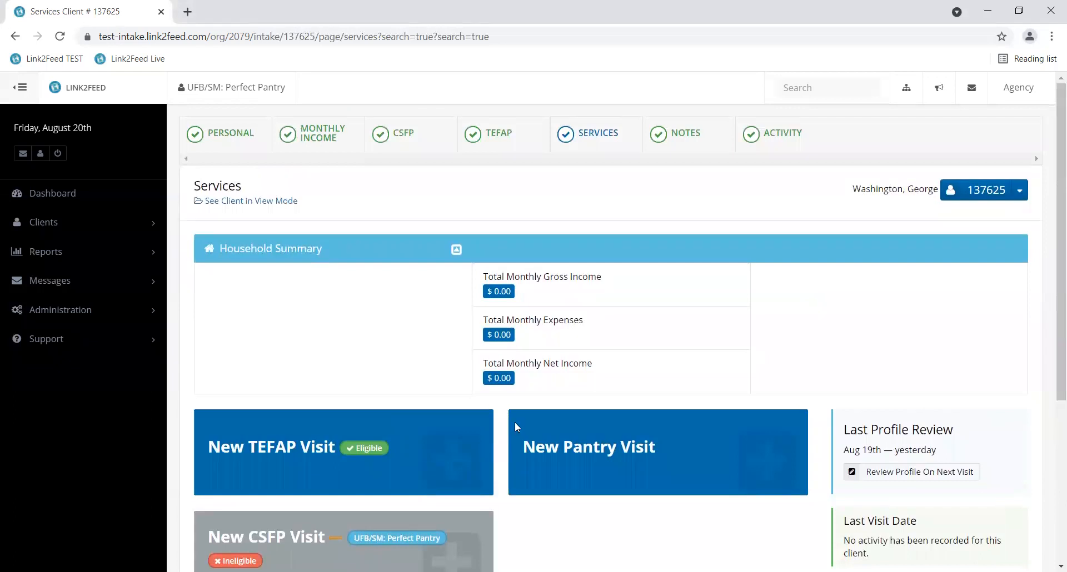
click(405, 140)
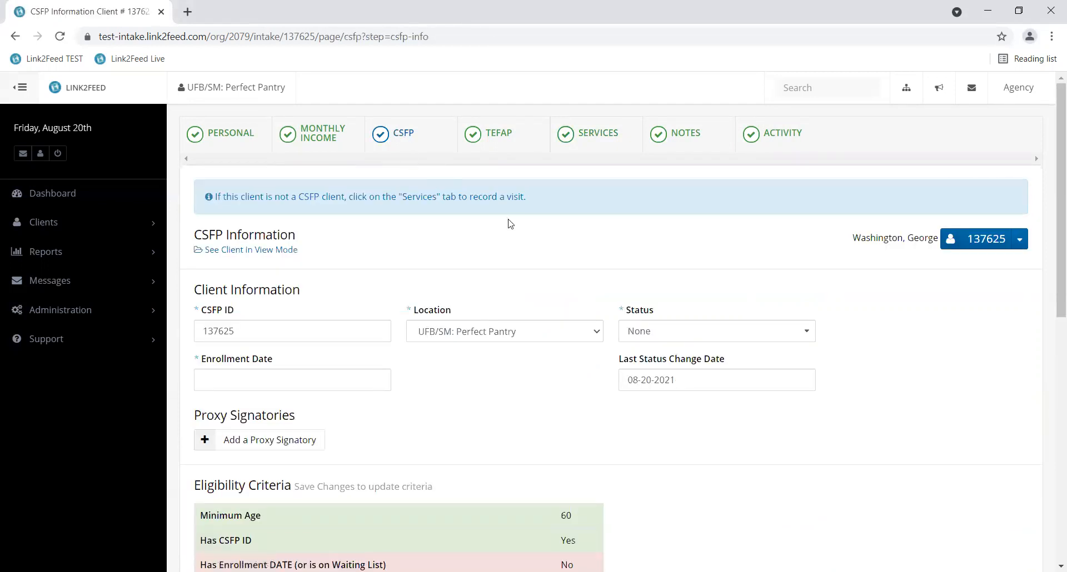
Step: Examine the CSFP client information, the eligibility criteria and the household income limits
scroll(895, 320, down, 1)
scroll(895, 321, down, 2)
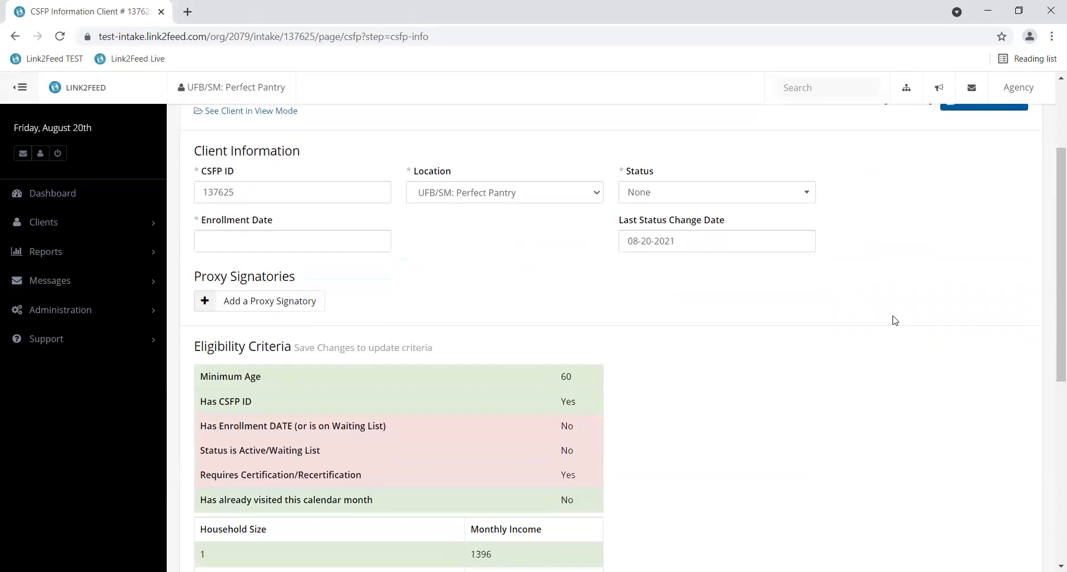
scroll(867, 315, down, 1)
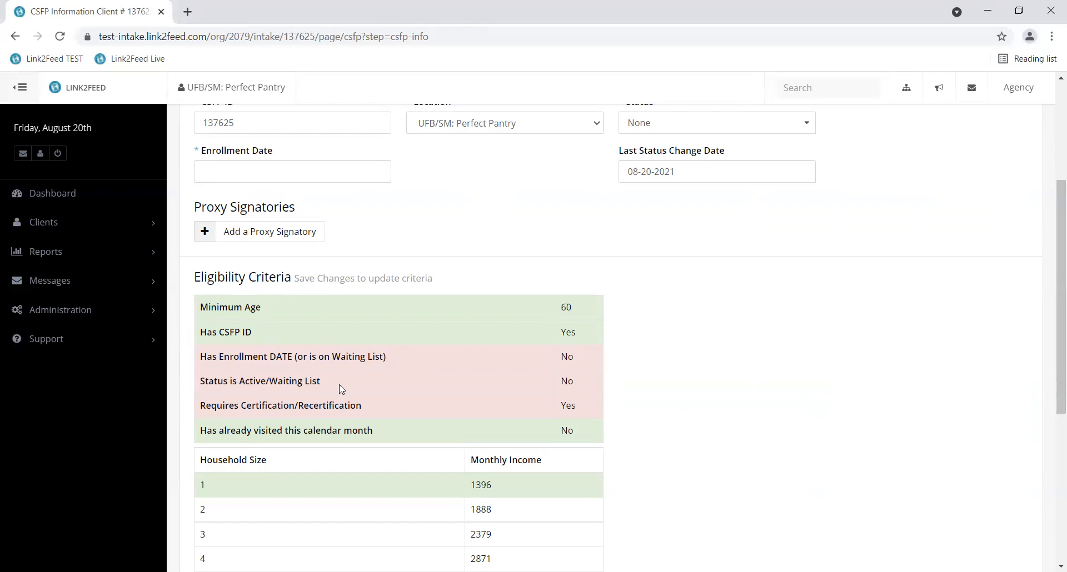
scroll(790, 409, up, 1)
scroll(786, 405, up, 1)
scroll(762, 367, down, 1)
scroll(687, 456, up, 4)
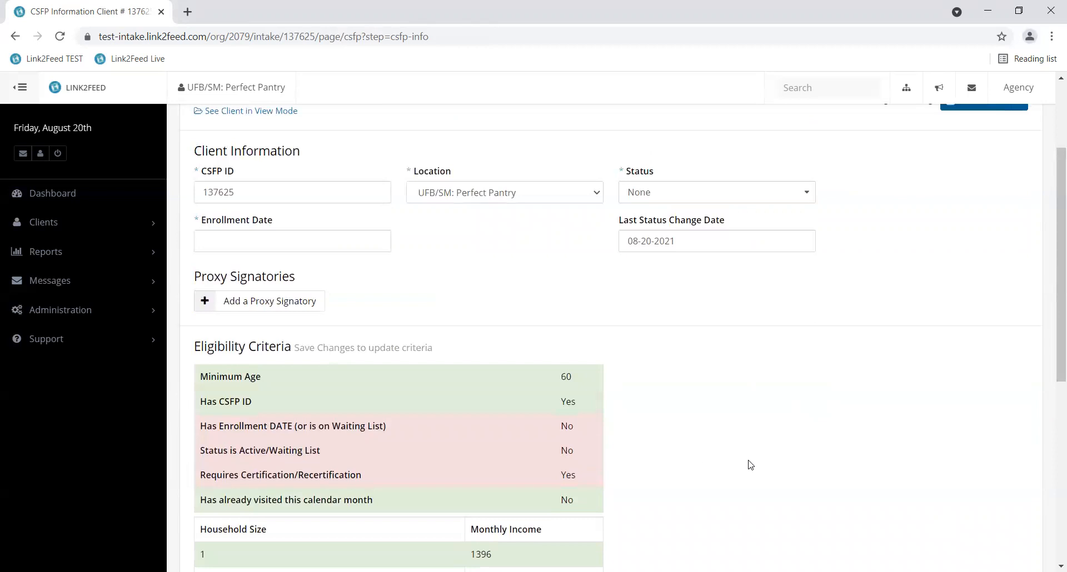
scroll(762, 453, down, 1)
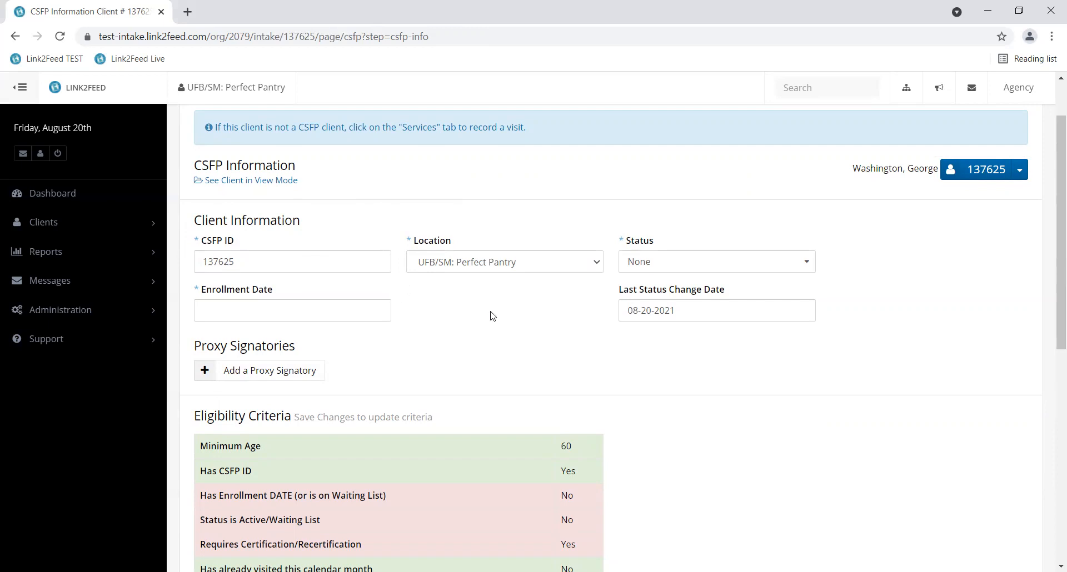
Step: Switch the CSFP location to UFB Test Agency and back to UFB/SM: Perfect Pantry
click(592, 266)
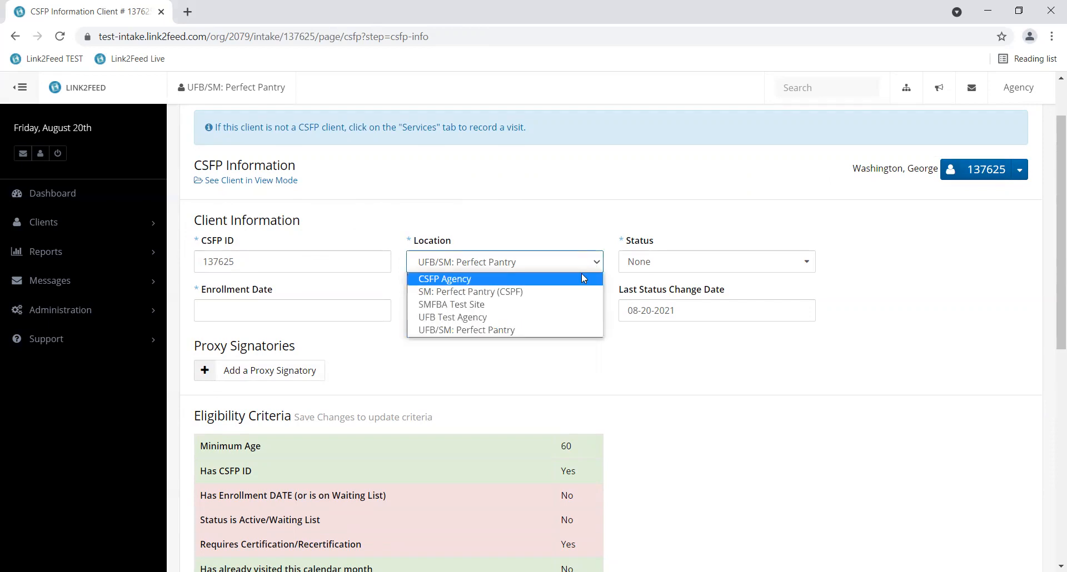
click(443, 321)
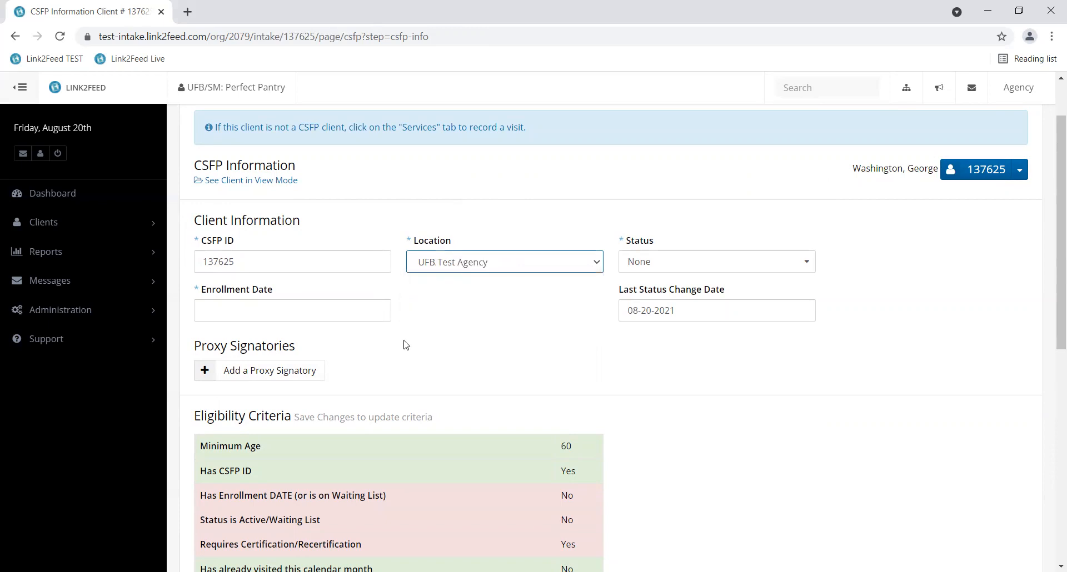
click(582, 264)
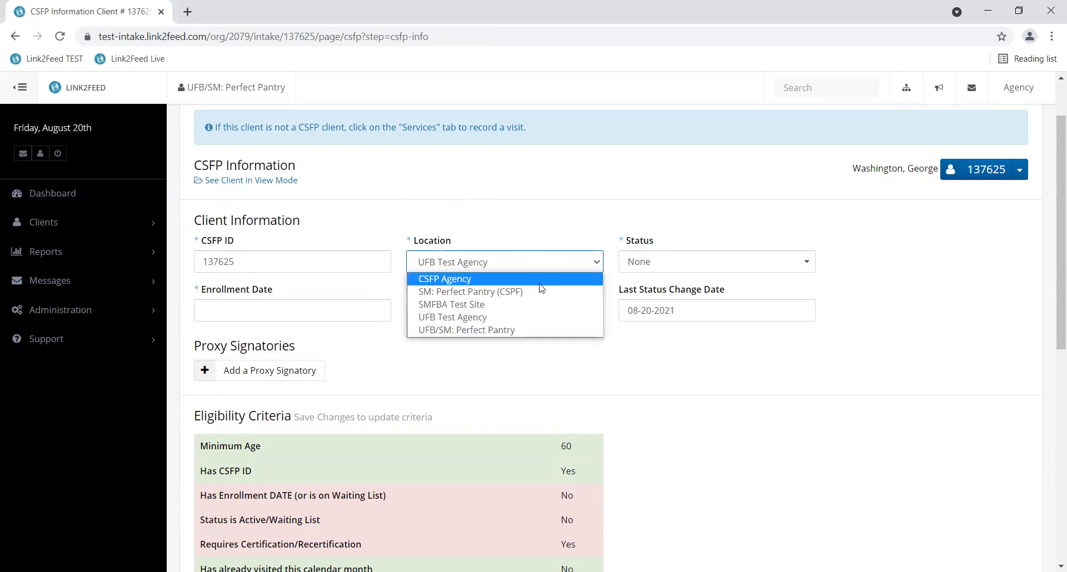
click(497, 332)
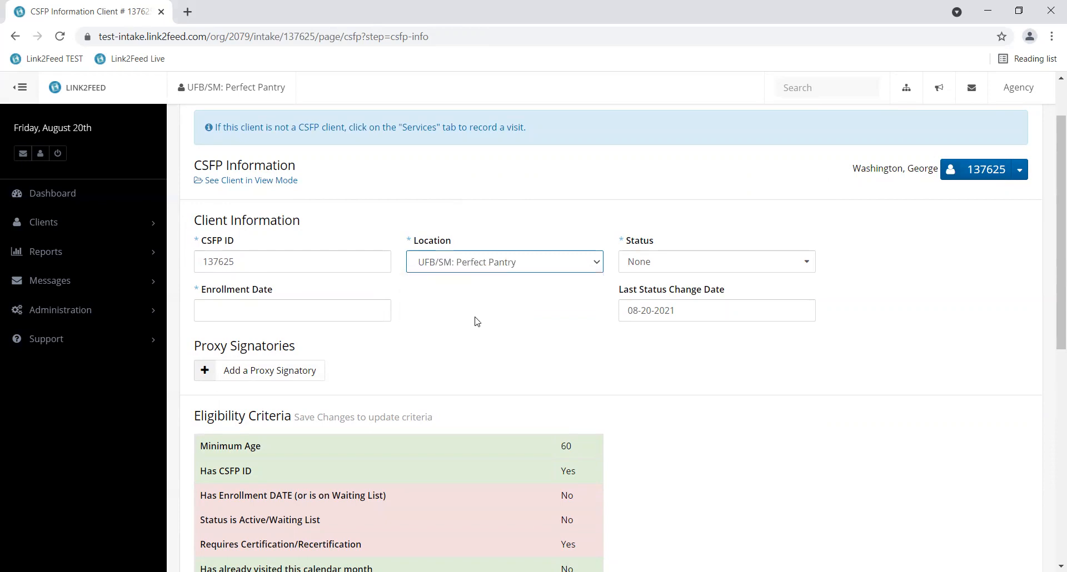
Step: Set the client's CSFP status to Active and the enrollment date to 08-20-2021
click(783, 262)
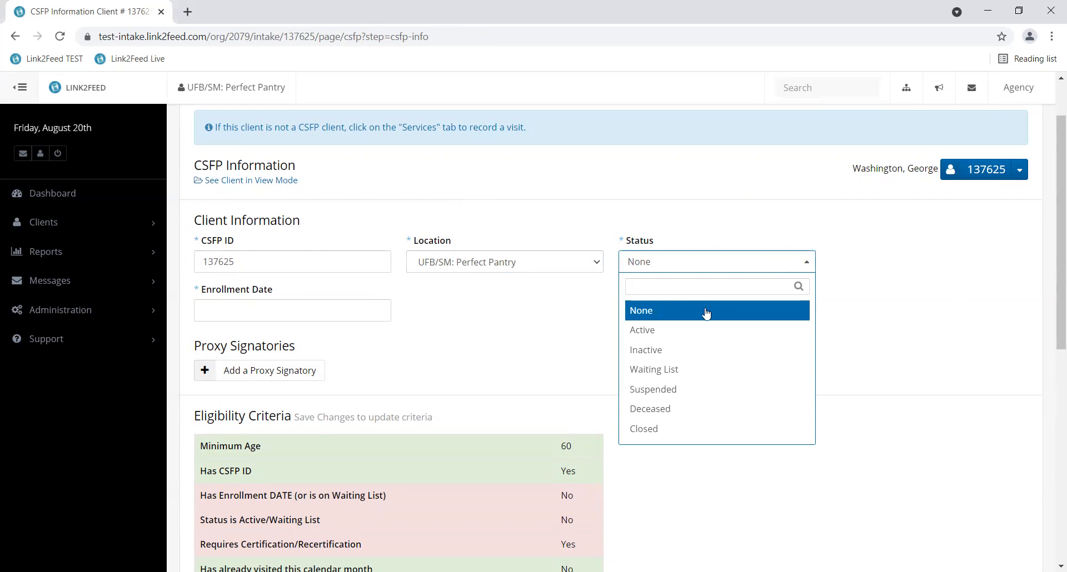
click(652, 332)
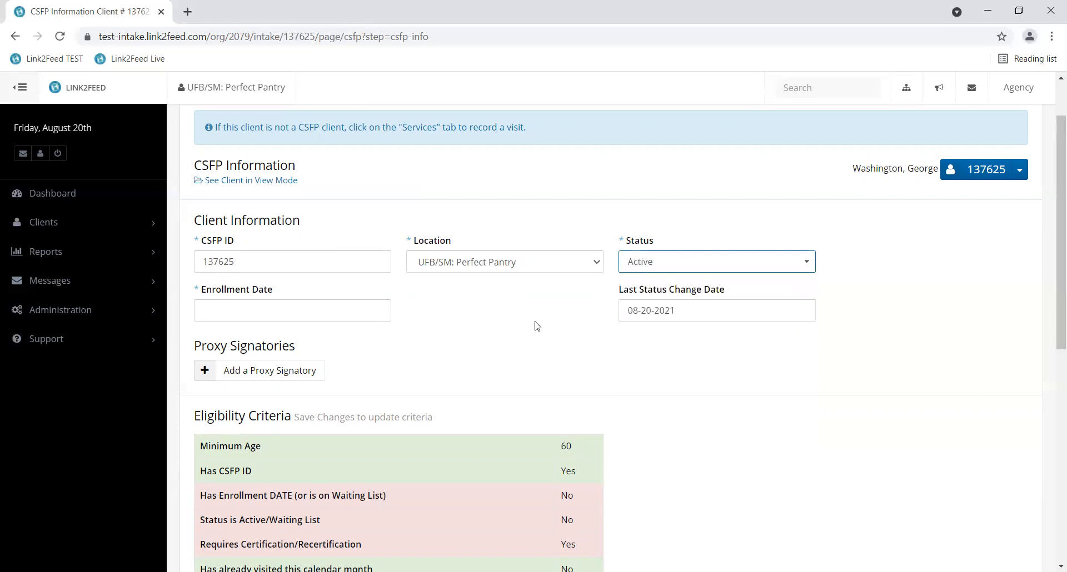
click(292, 310)
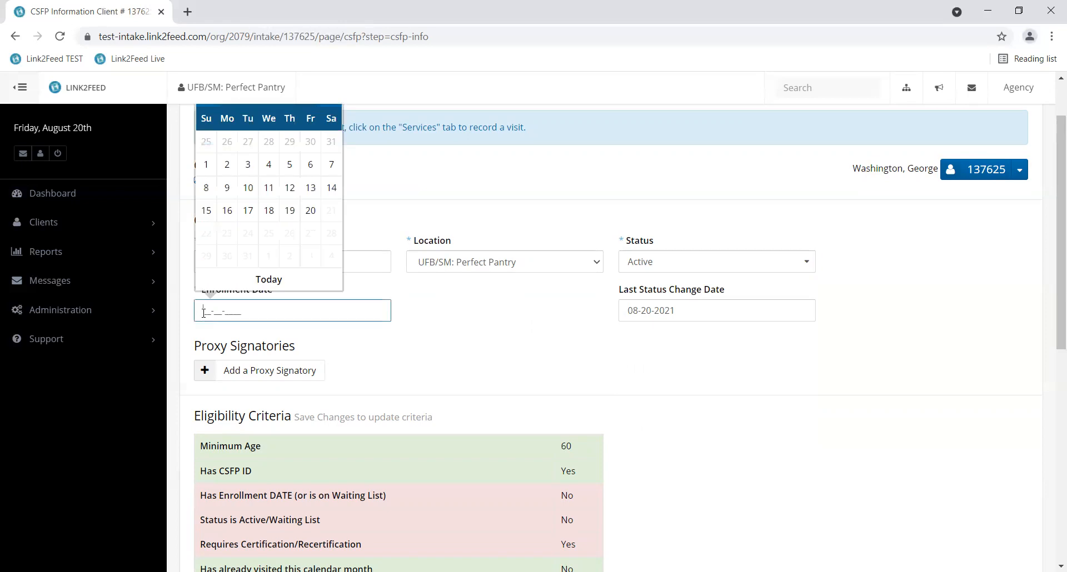
click(309, 210)
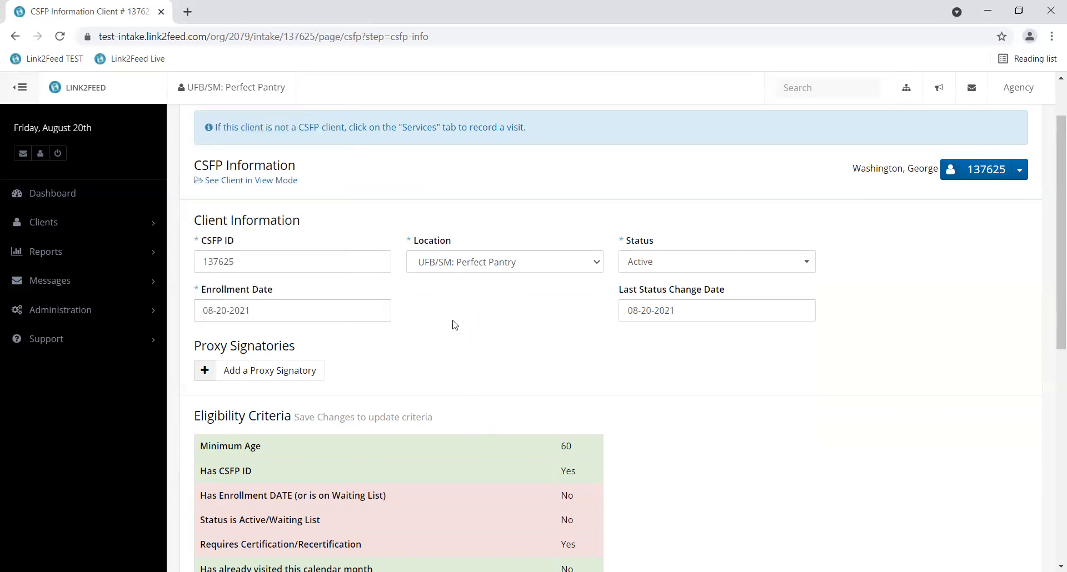
Step: Start the client's CSFP certification from below the eligibility criteria and income table
scroll(449, 319, down, 5)
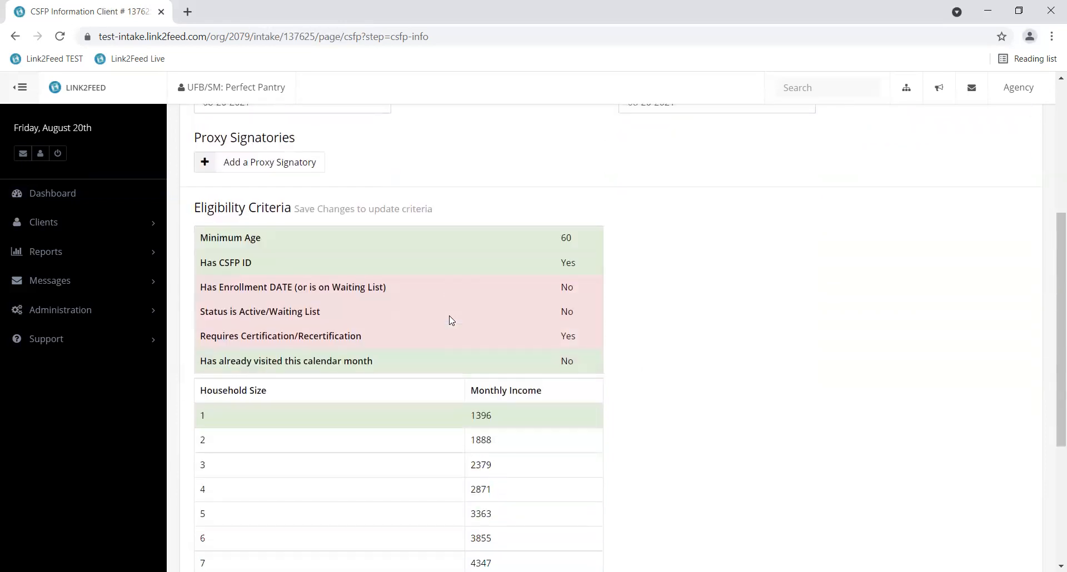
scroll(734, 325, up, 1)
scroll(631, 331, down, 4)
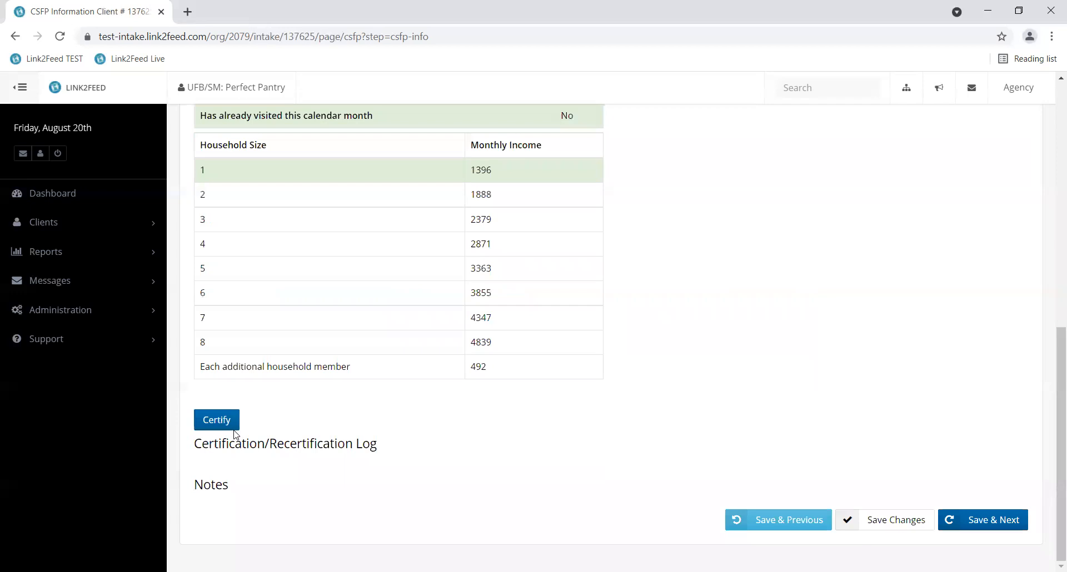
click(216, 421)
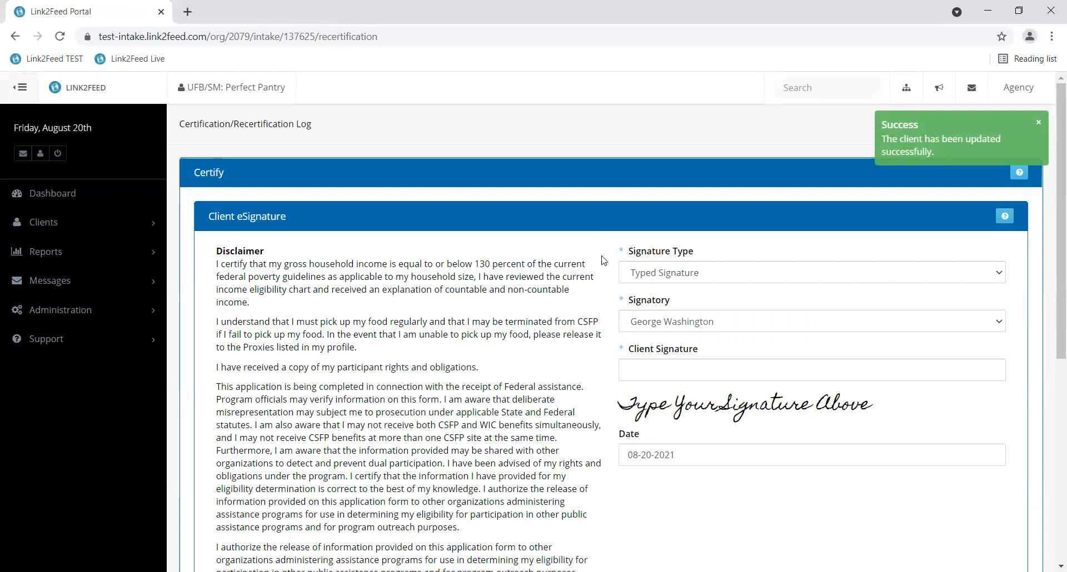
Step: Read through the certification disclaimer and enter the client's full name as the client signature
scroll(604, 262, down, 1)
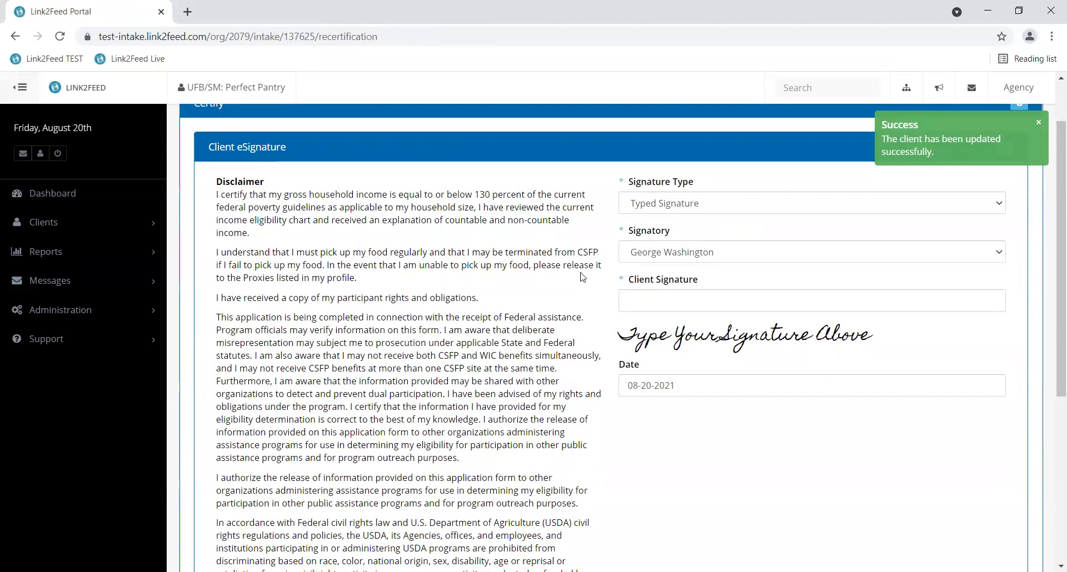
scroll(580, 270, down, 3)
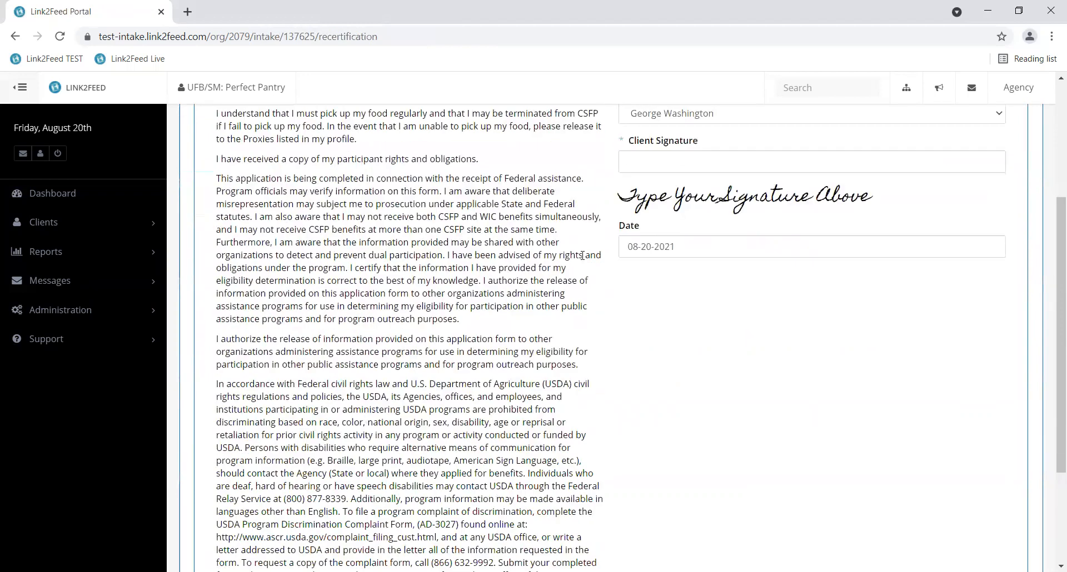
scroll(582, 250, down, 1)
scroll(589, 273, up, 6)
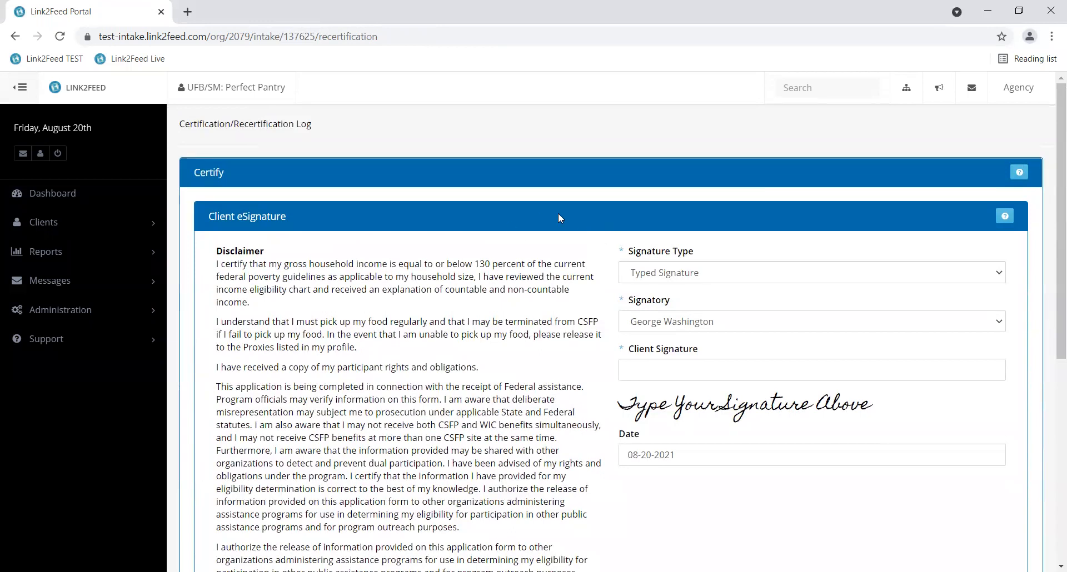
click(670, 371)
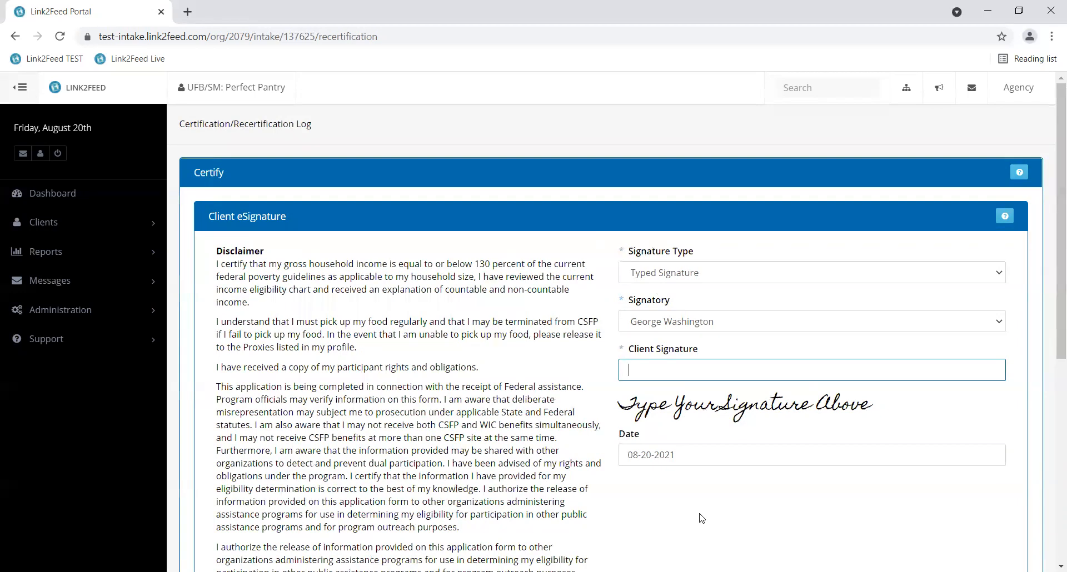
text(George )
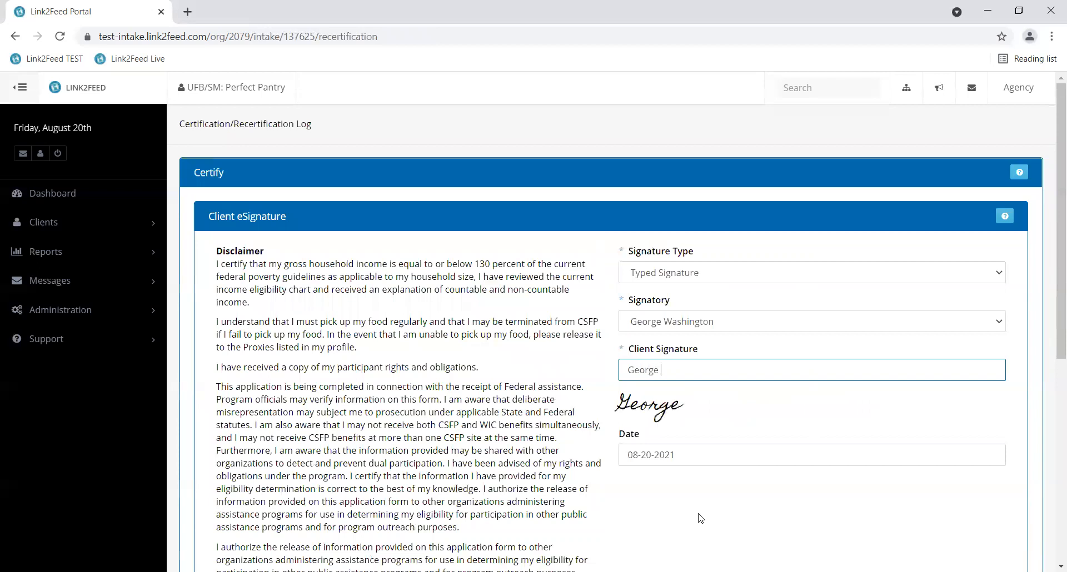
text(Washington)
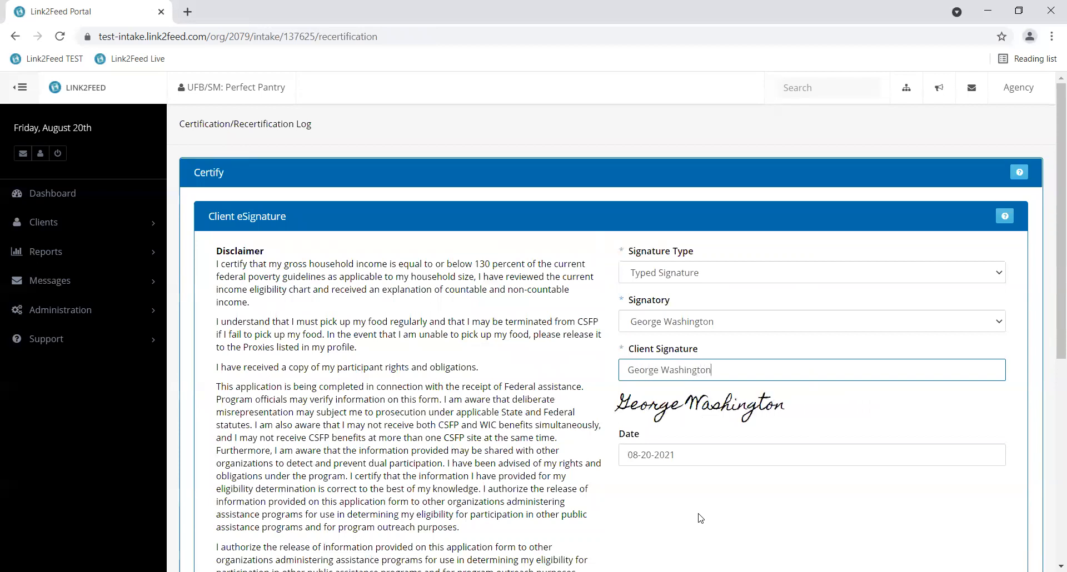
Step: Choose Typed Signature as the signature type and save the certification
click(735, 272)
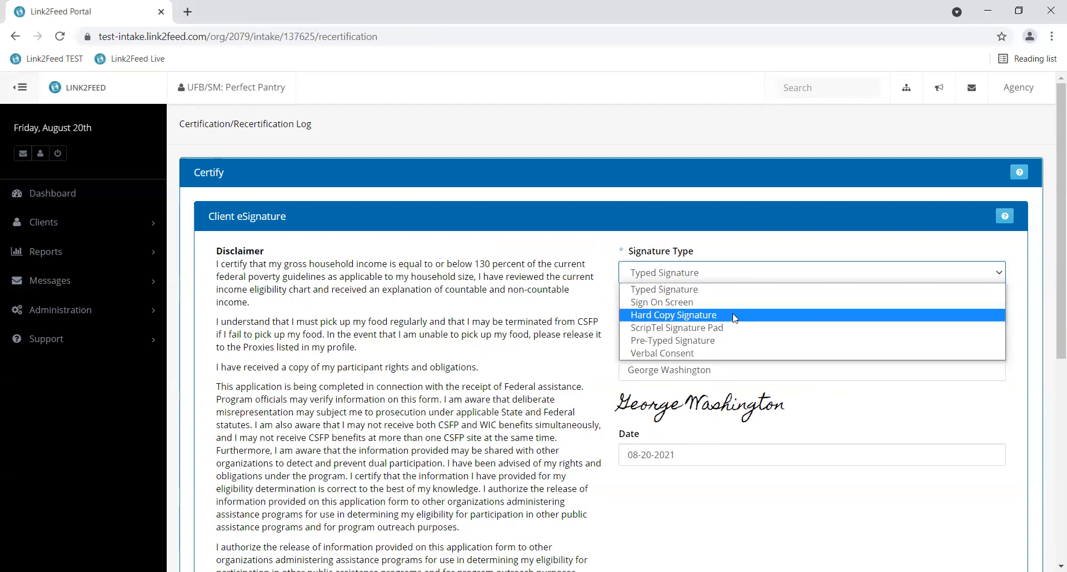
click(691, 291)
scroll(723, 312, down, 7)
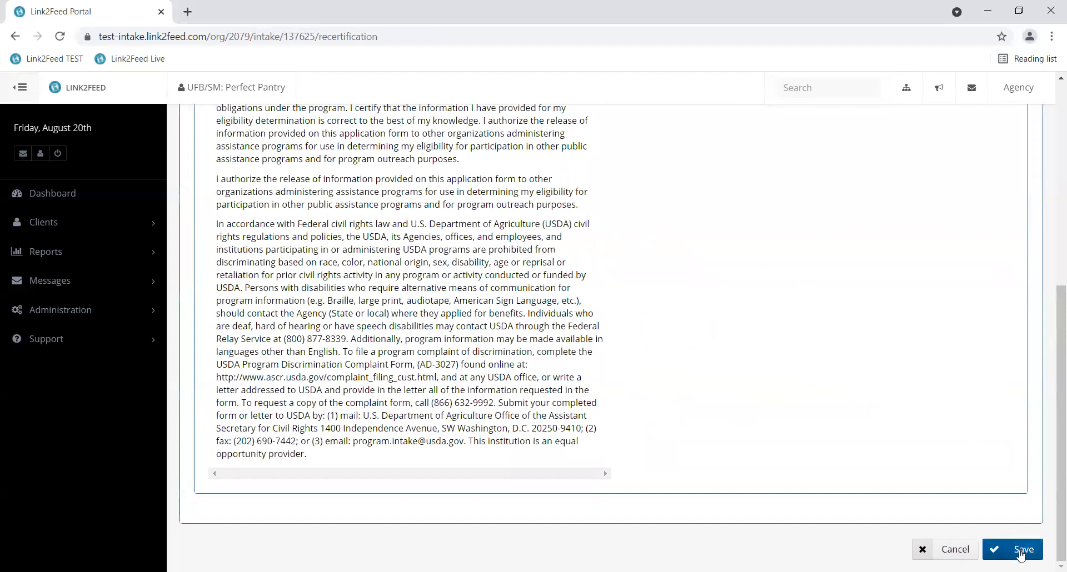
click(1023, 555)
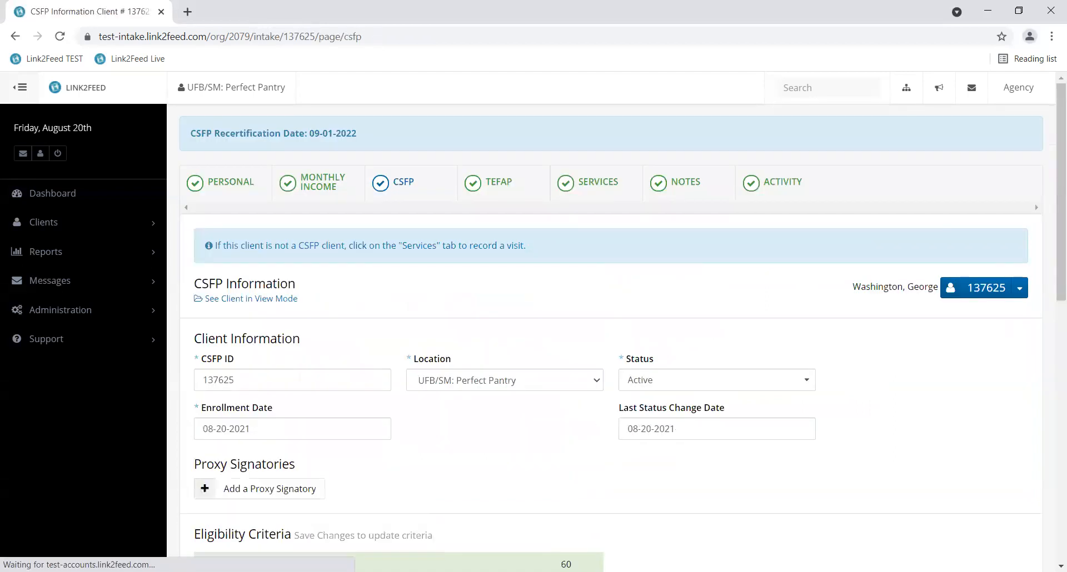
Step: Review the updated CSFP eligibility criteria and check the CSFP visit option under the client's services
scroll(1000, 377, down, 4)
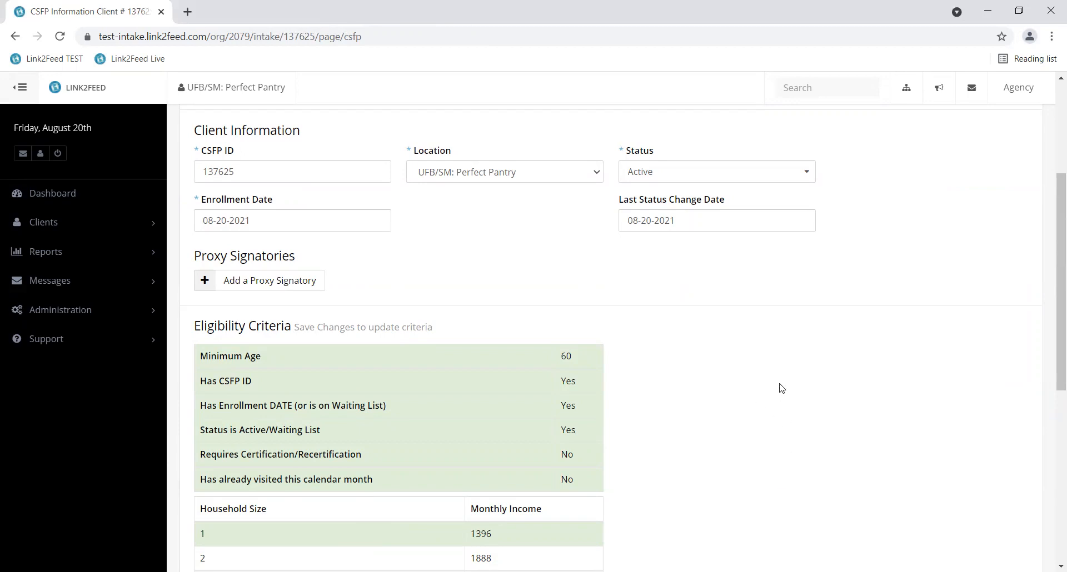
scroll(789, 384, up, 3)
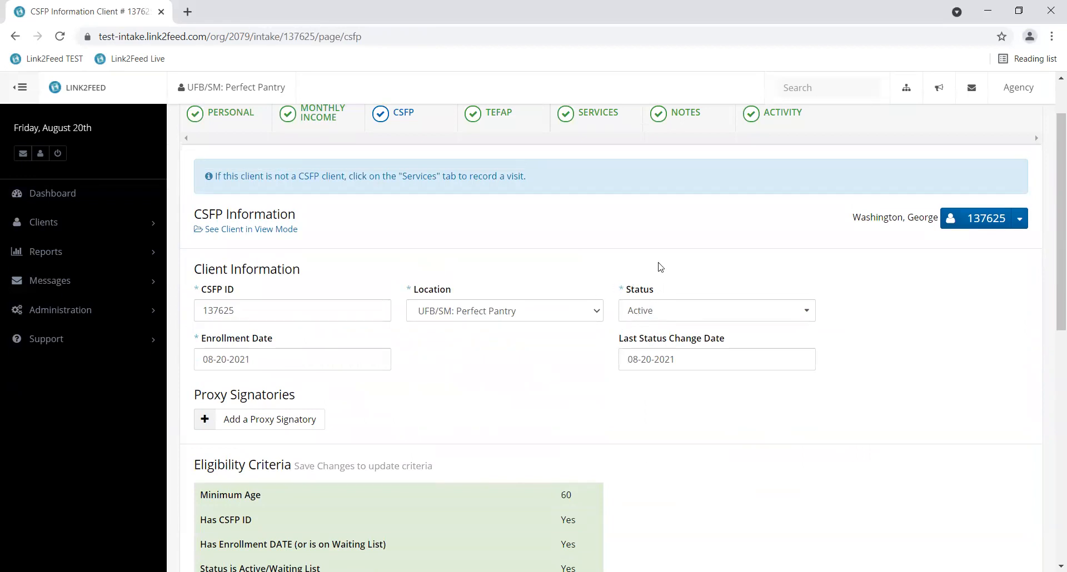
scroll(716, 270, up, 2)
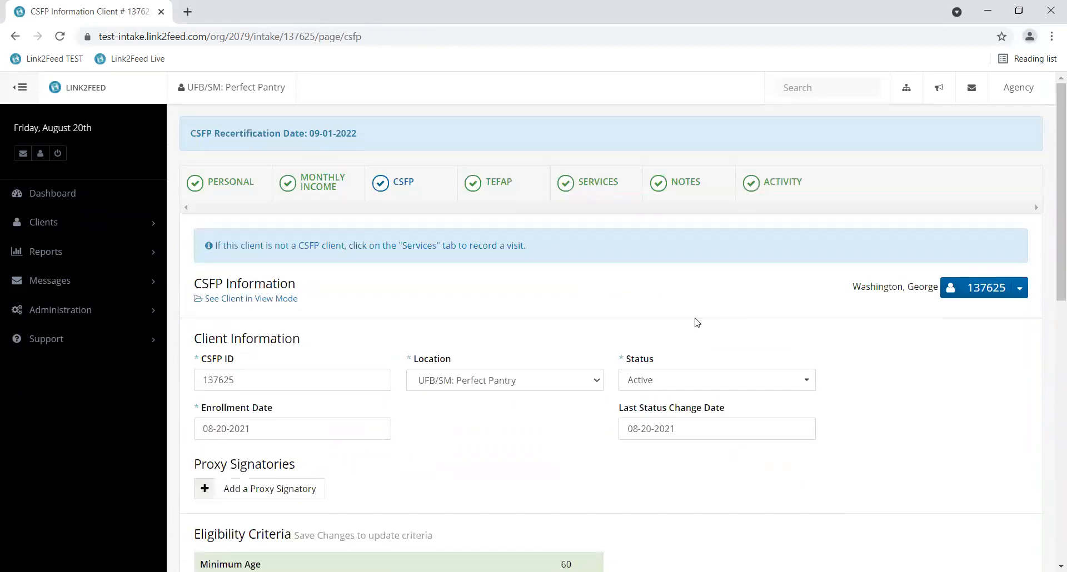
click(594, 187)
scroll(594, 186, down, 3)
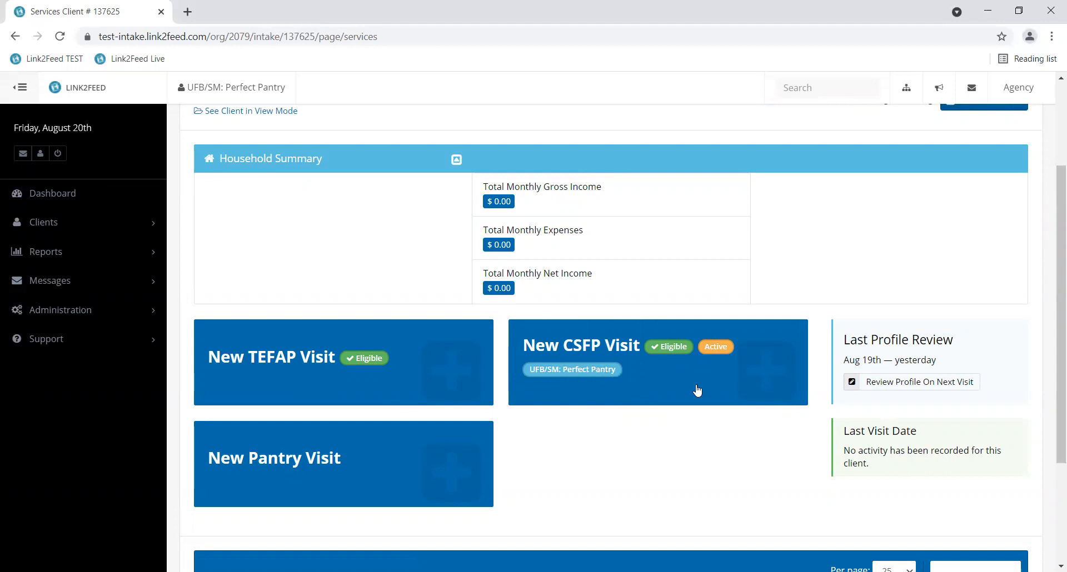
Step: Start a new CSFP visit for the client and mark Cheese as the food provided
scroll(633, 372, down, 1)
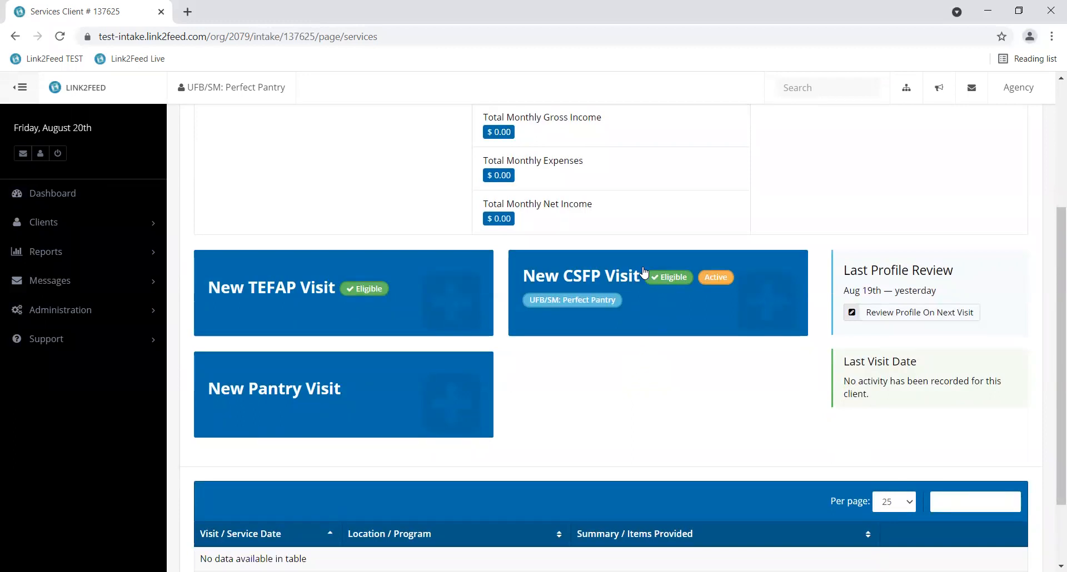
click(656, 301)
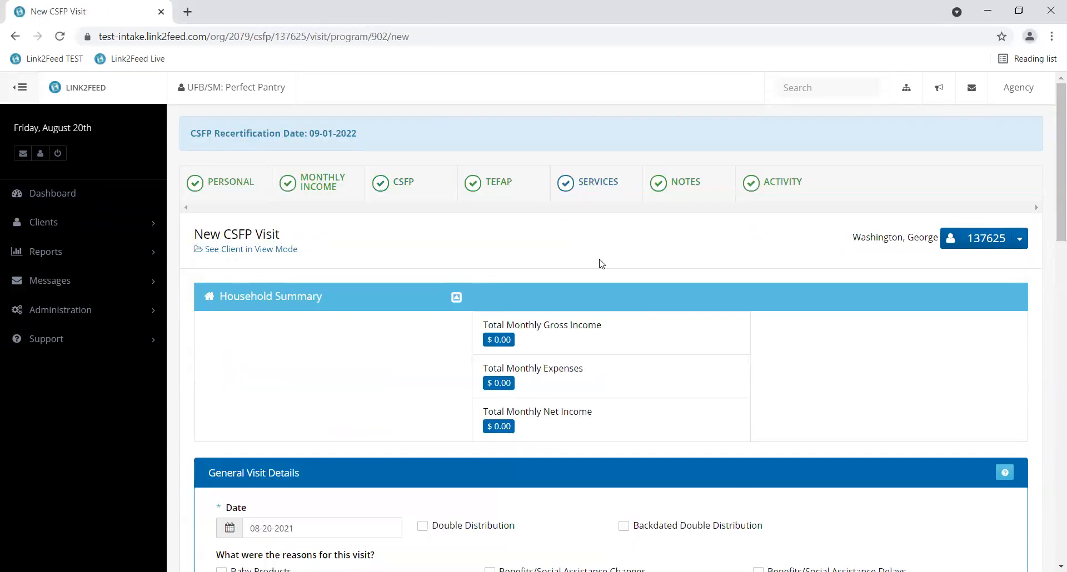
scroll(389, 305, down, 3)
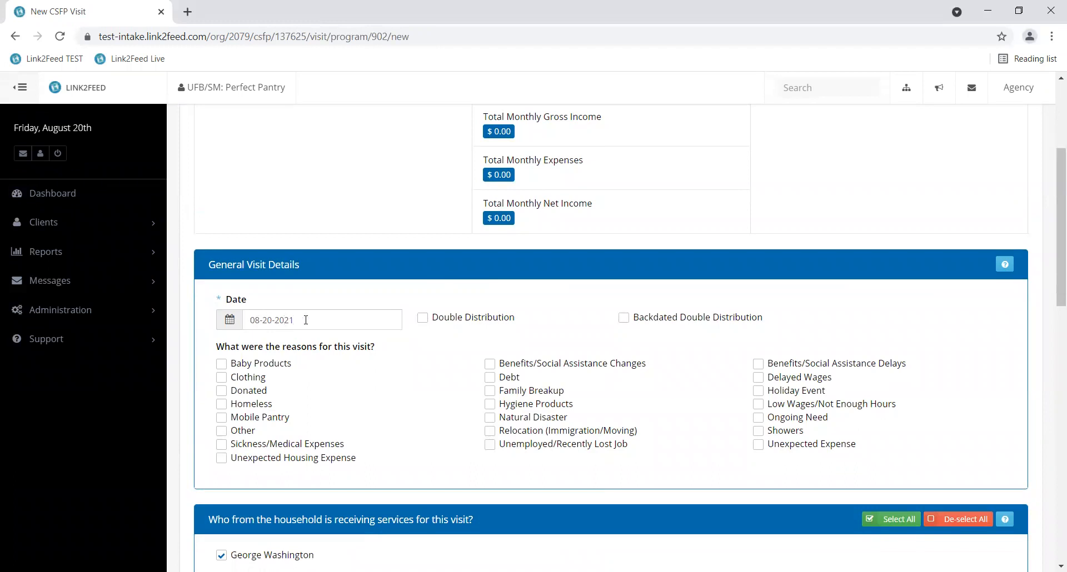
scroll(305, 316, down, 4)
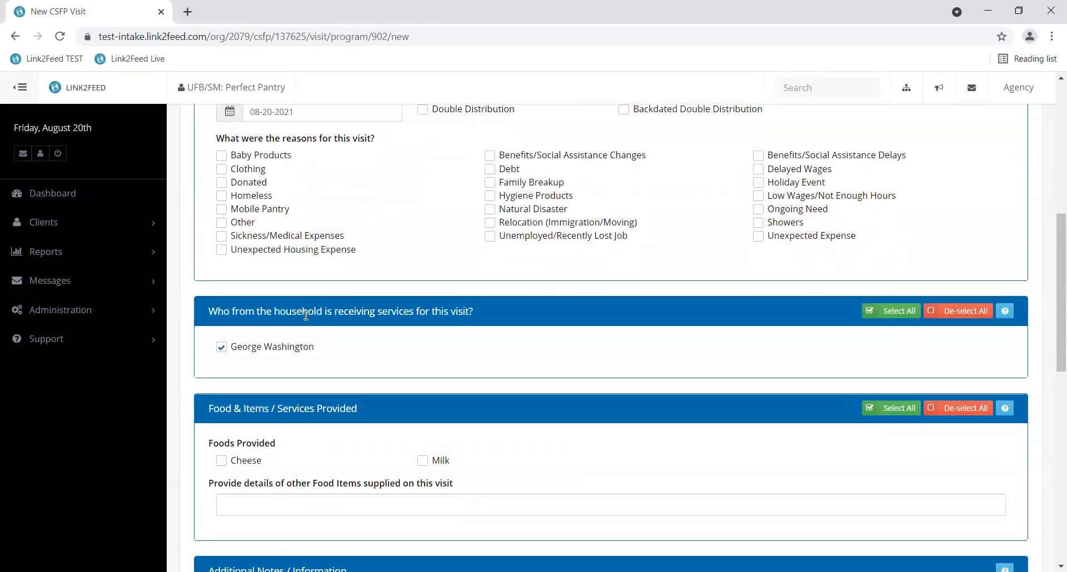
scroll(307, 317, down, 1)
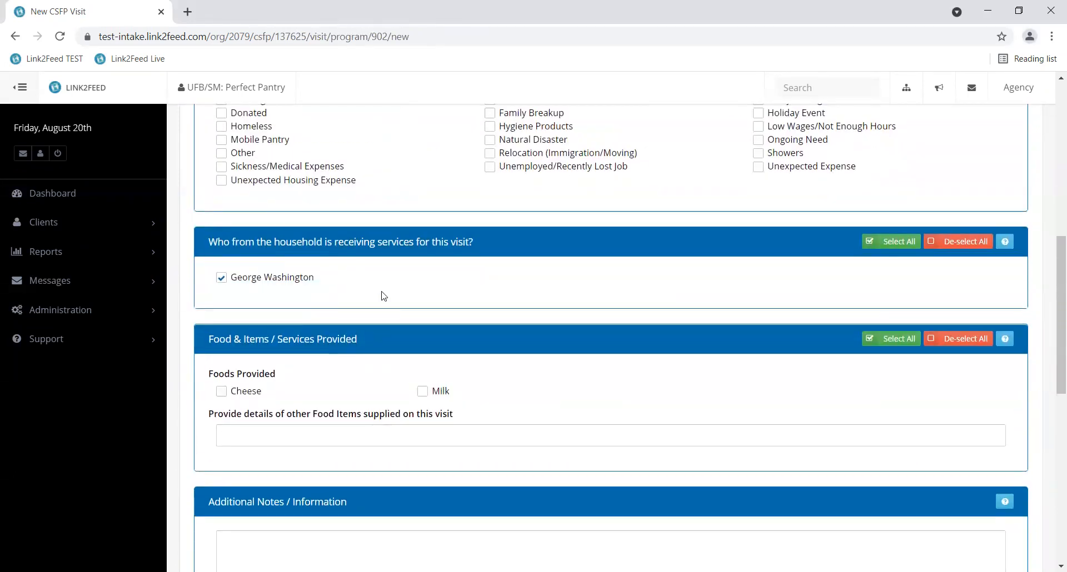
scroll(178, 276, down, 3)
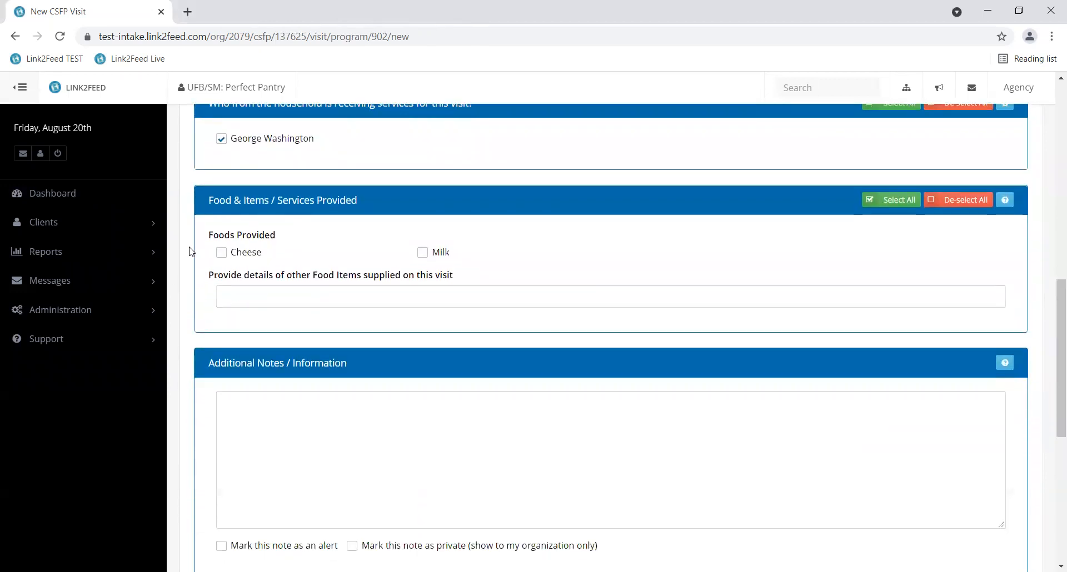
click(221, 253)
Step: Choose Typed Signature as the signature type in the visit's client eSignature section
scroll(189, 268, down, 3)
scroll(186, 267, down, 4)
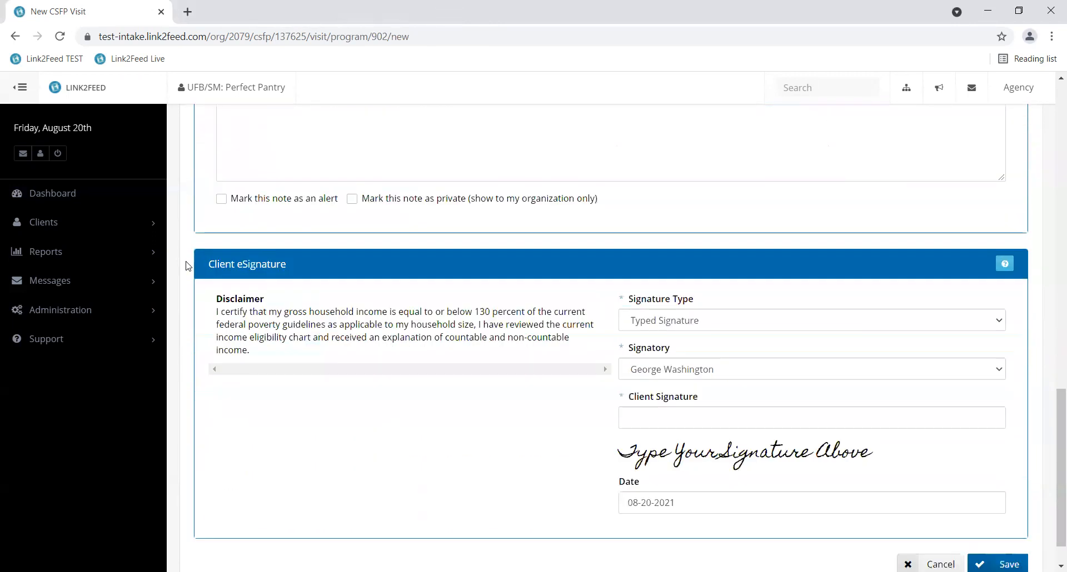
scroll(186, 267, up, 3)
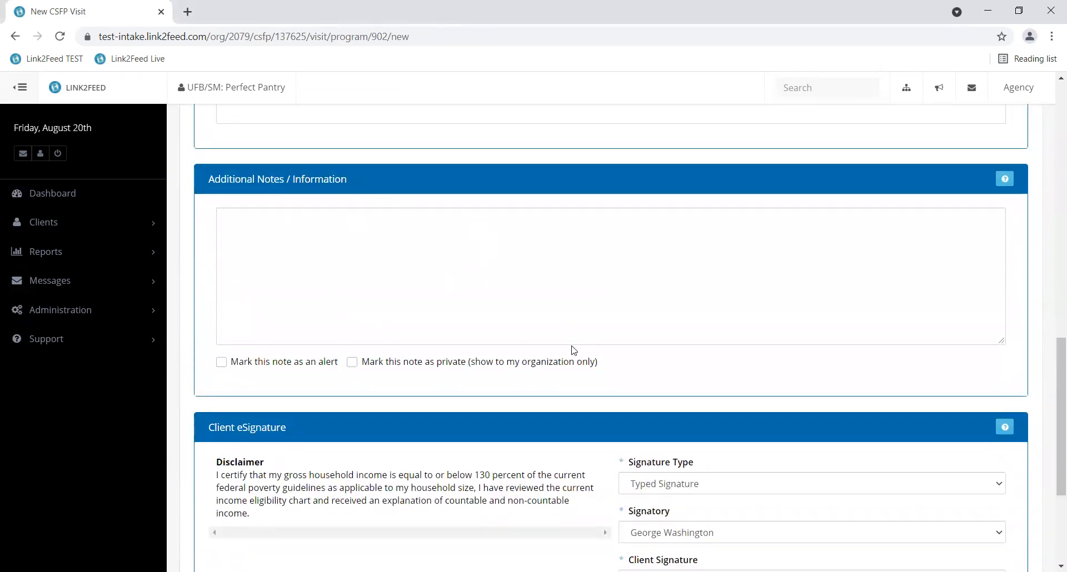
scroll(668, 311, down, 3)
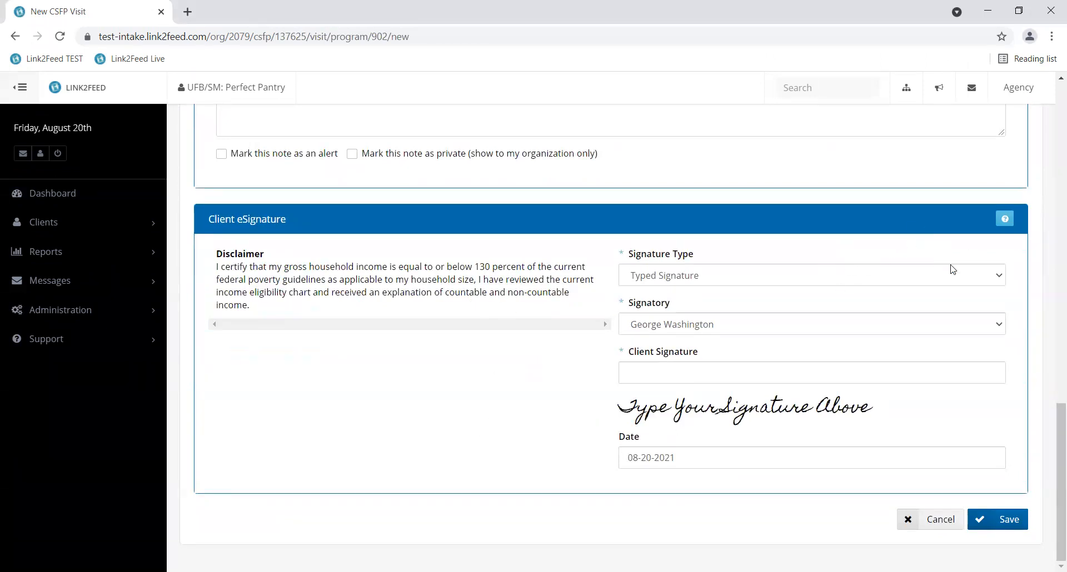
click(999, 277)
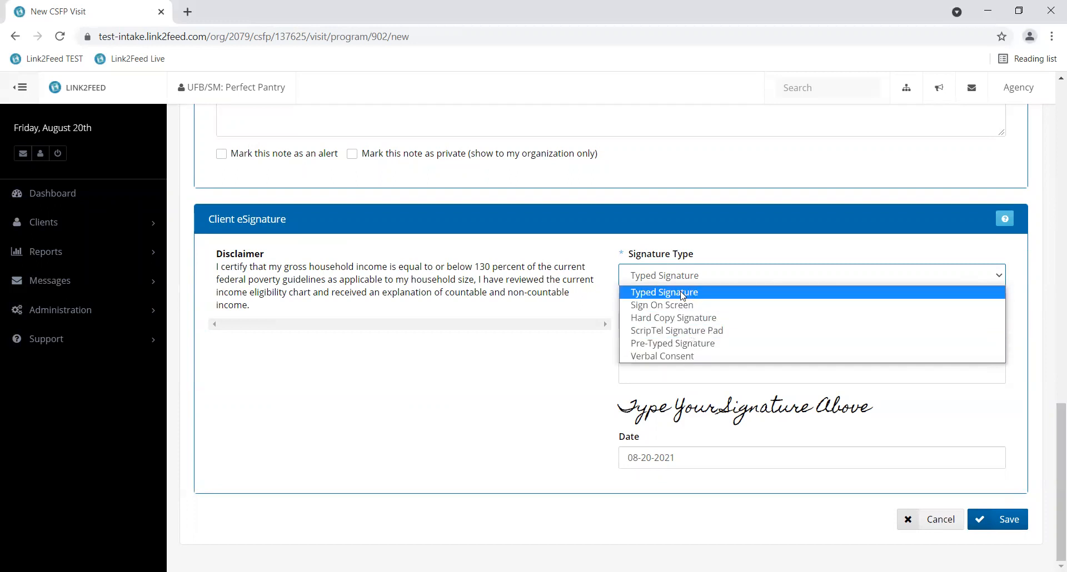
click(647, 295)
Step: Enter the client's full name as the client signature and save the CSFP visit
click(692, 371)
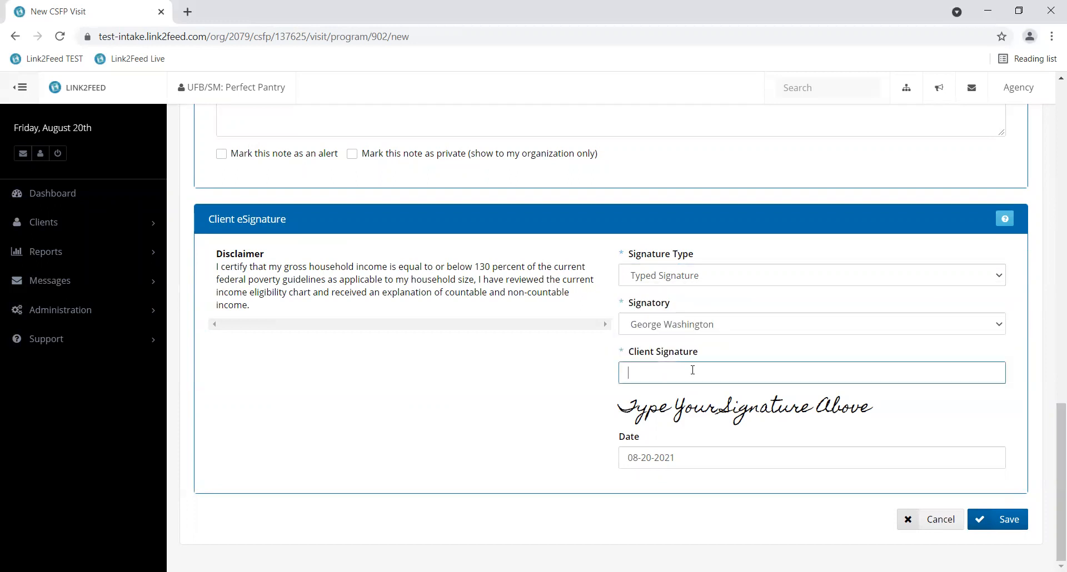
text(Gep)
key(BackSpace)
text(orge )
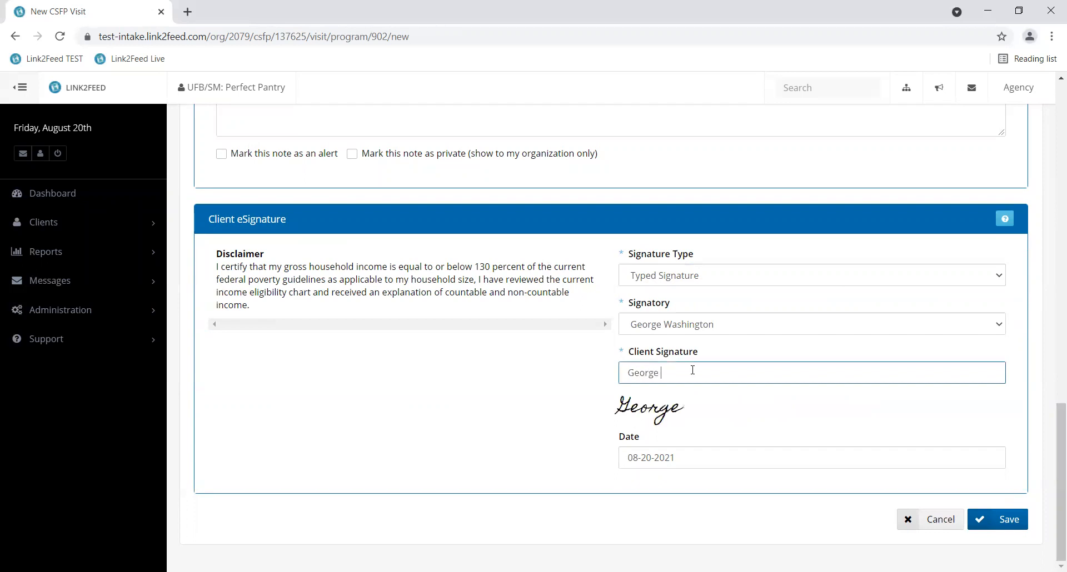
text(Washington)
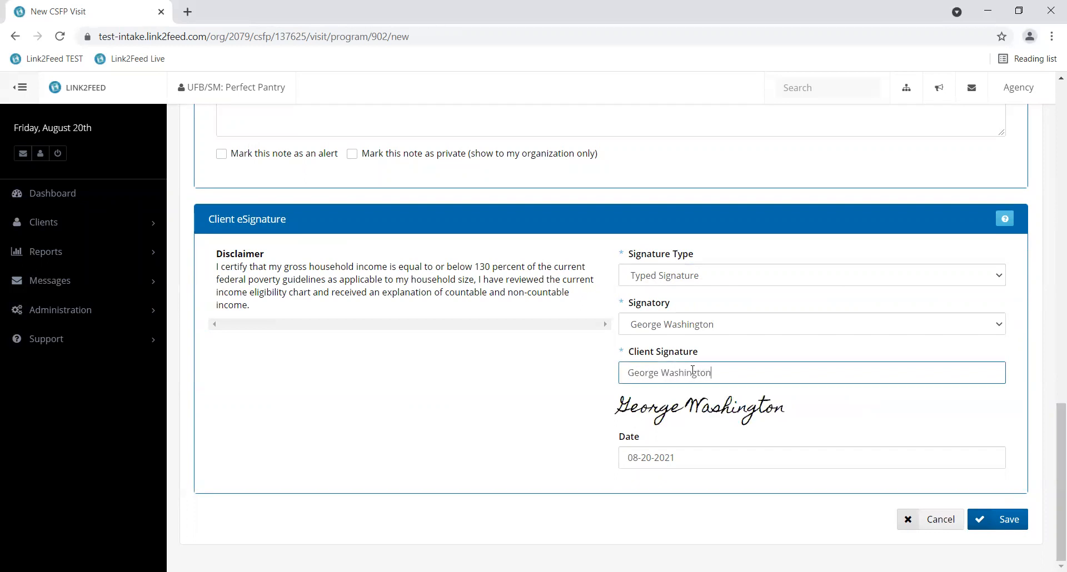
click(1009, 520)
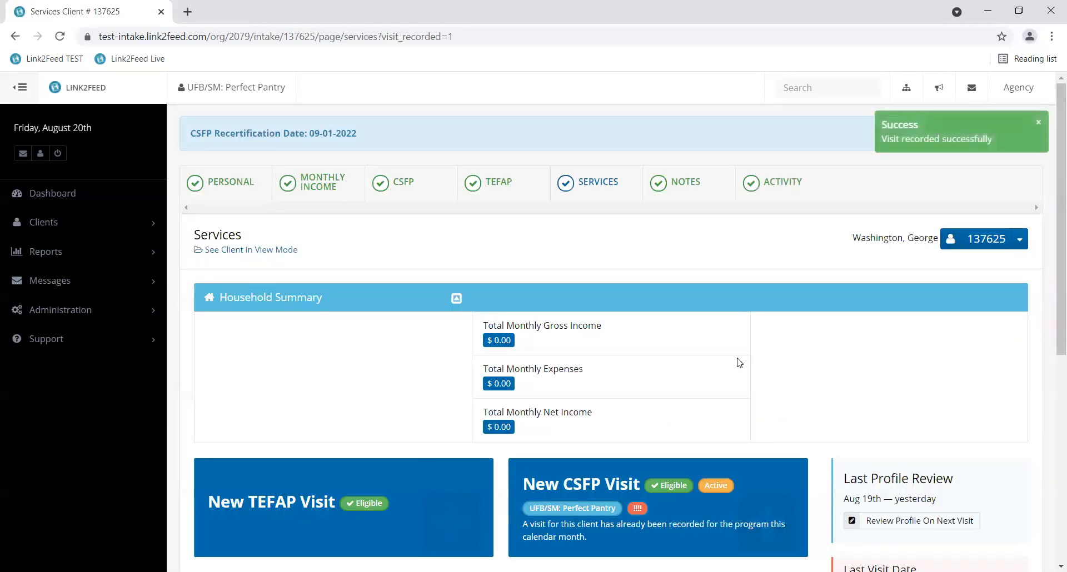
Step: Check the visit history entry, the CSFP visit option and the last visit date on the client's services page
scroll(741, 361, down, 1)
scroll(741, 362, down, 5)
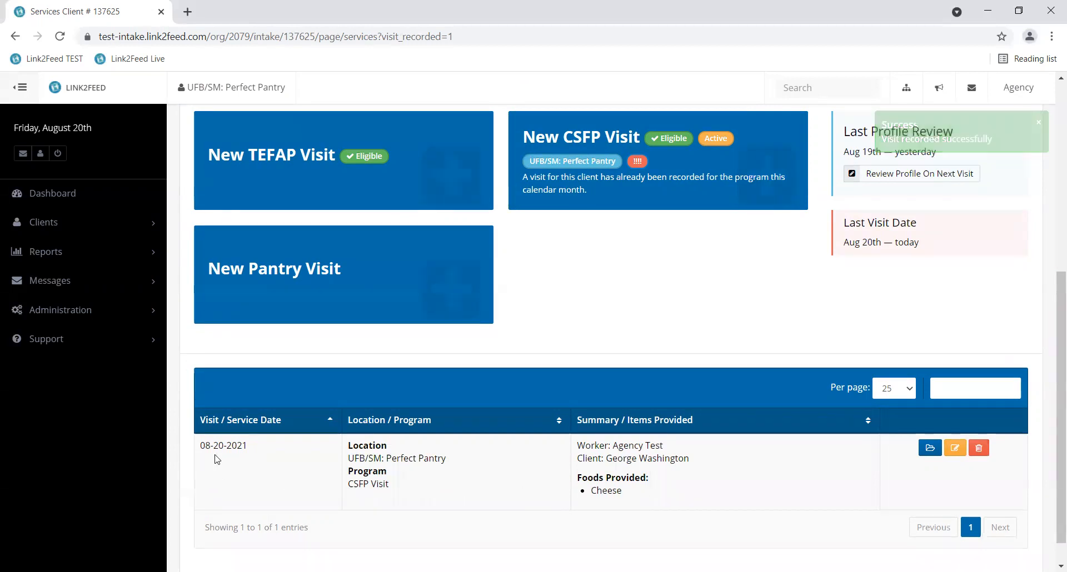
scroll(675, 336, up, 1)
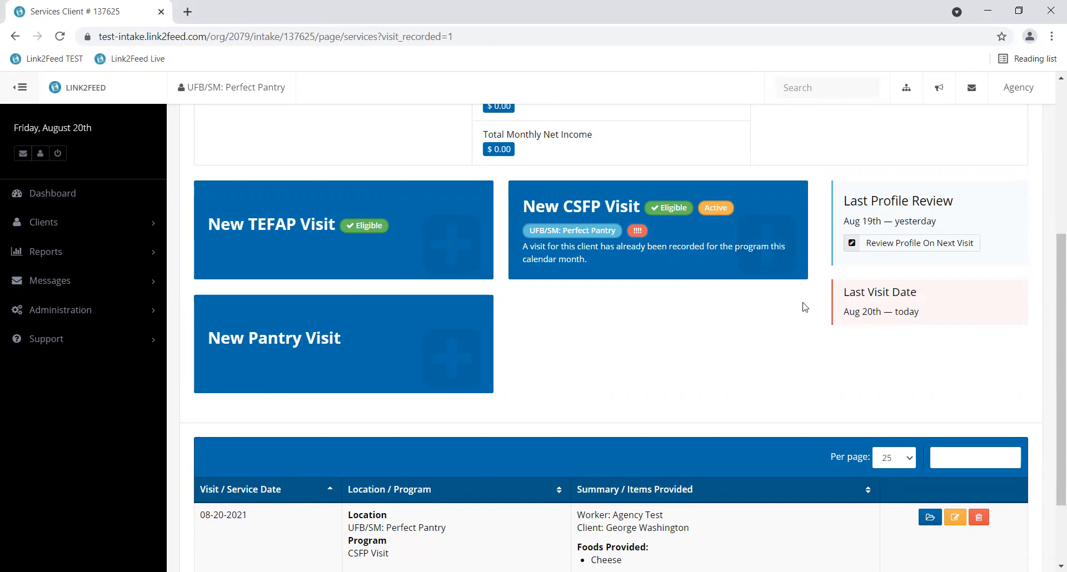
Step: Open the client's CSFP information and review the eligibility criteria, including whether a visit was made this calendar month
scroll(704, 401, up, 5)
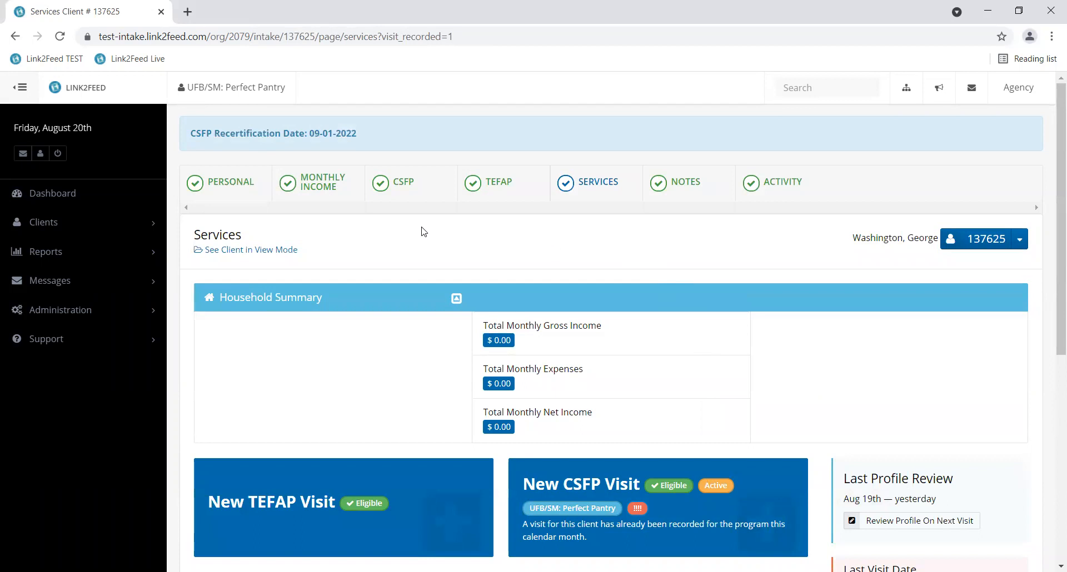
click(397, 185)
scroll(409, 198, down, 5)
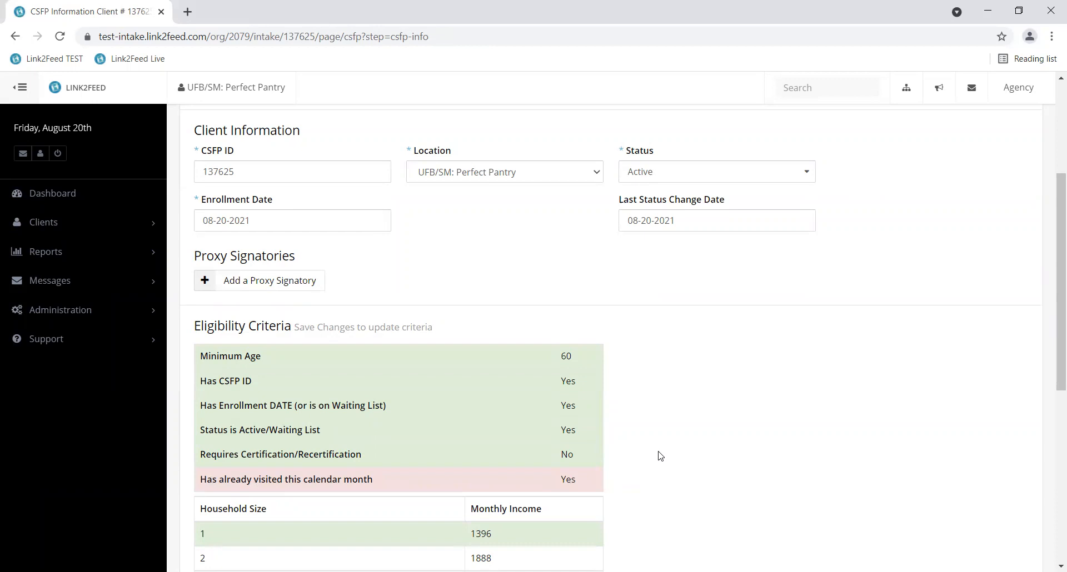
scroll(660, 445, up, 2)
scroll(661, 446, up, 1)
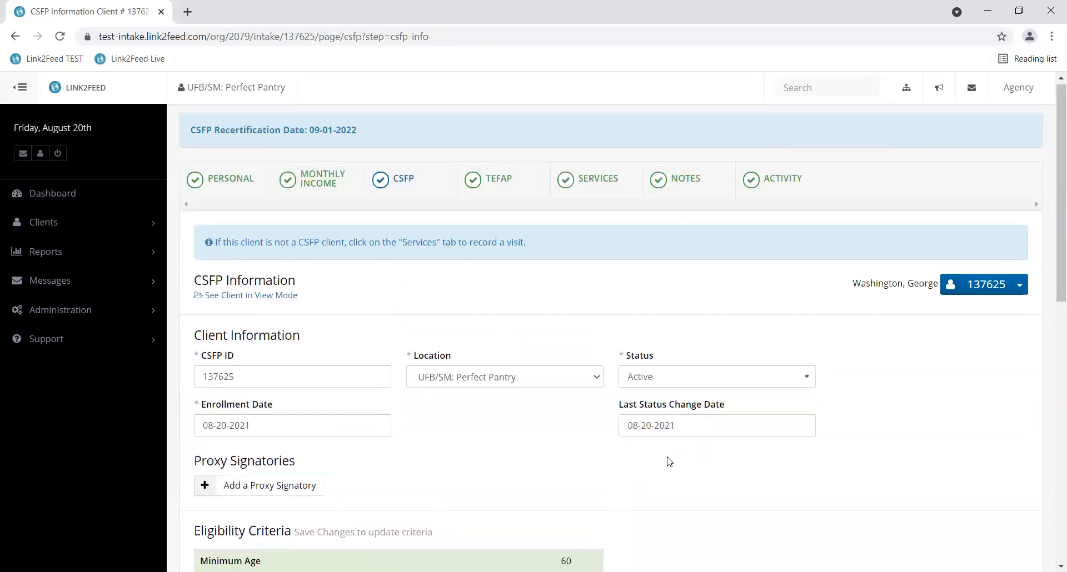